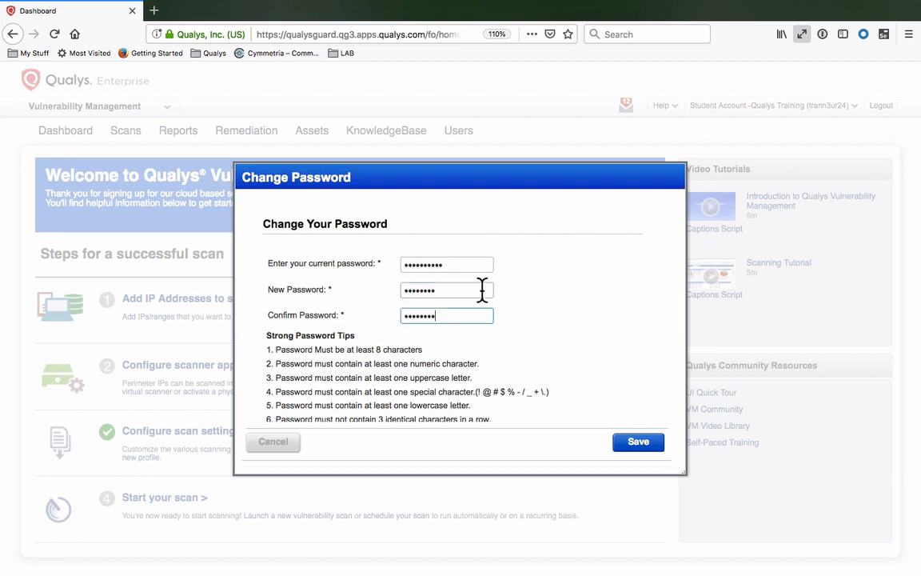
# Save the changed account password and dismiss the password dialog to return to the login page
pyautogui.click(640, 447)
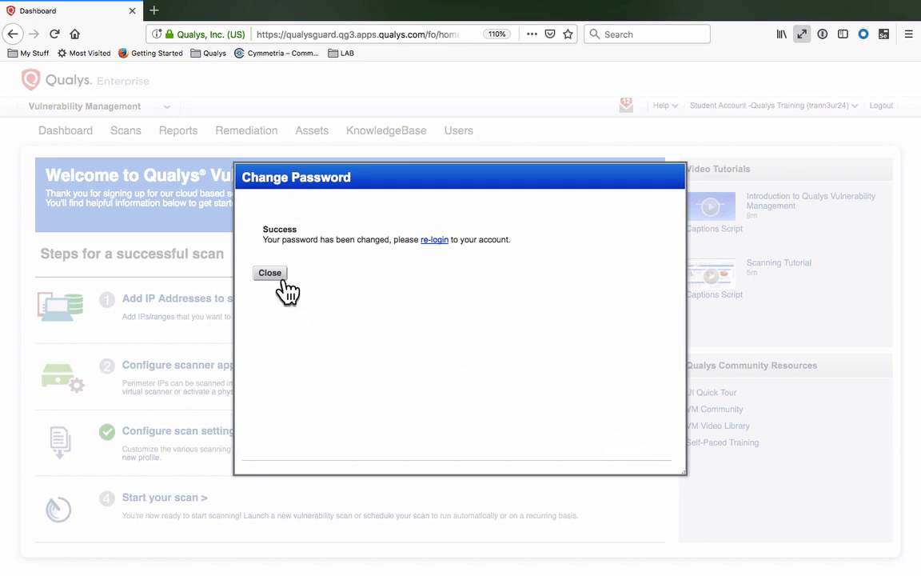
pyautogui.click(281, 277)
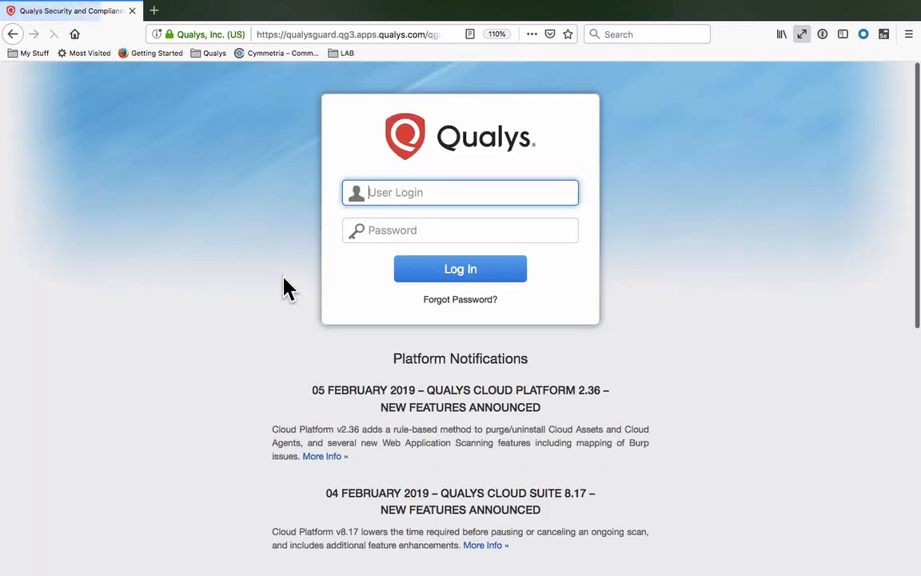
# Log in with the account's user login and password, and enable the new data security model for the subscription
pyautogui.write('trann3ur24')
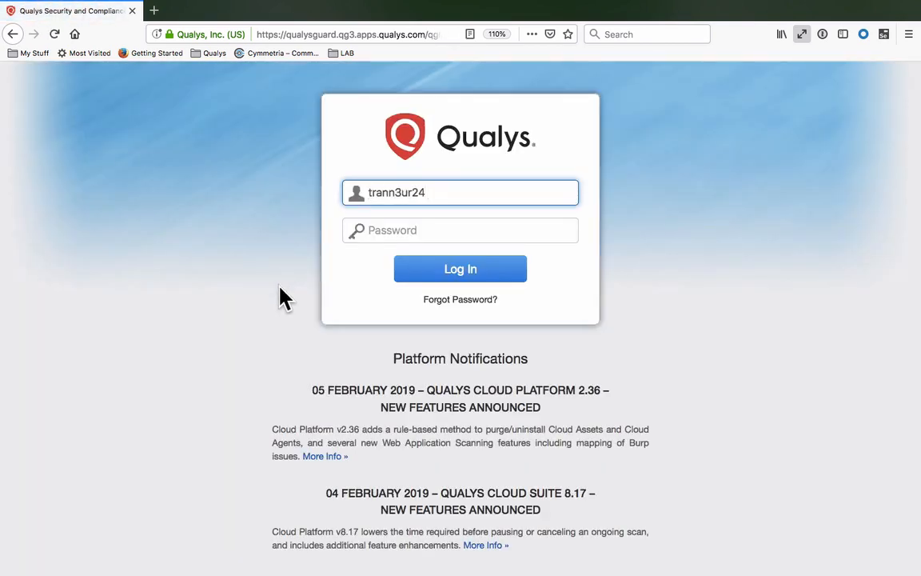
pyautogui.press('Tab')
pyautogui.press('super+v')
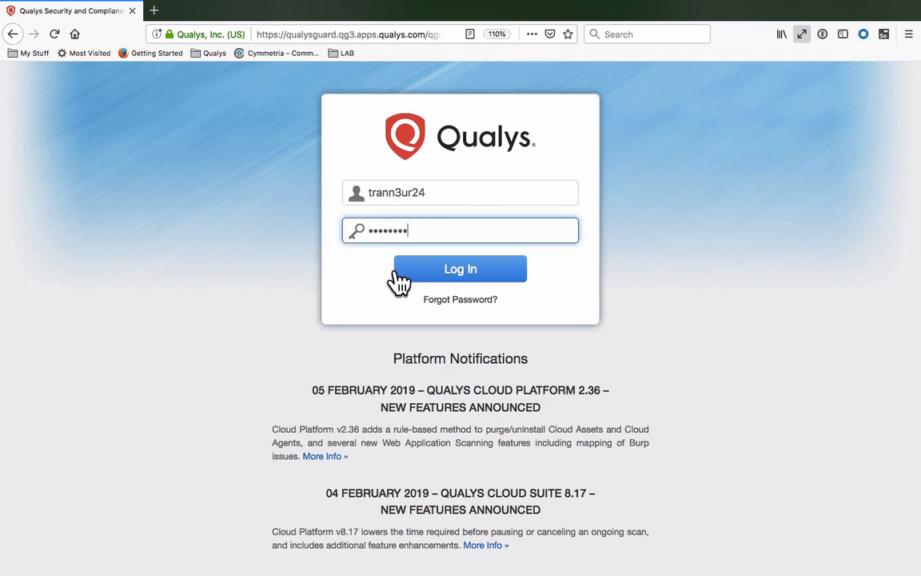
pyautogui.click(396, 274)
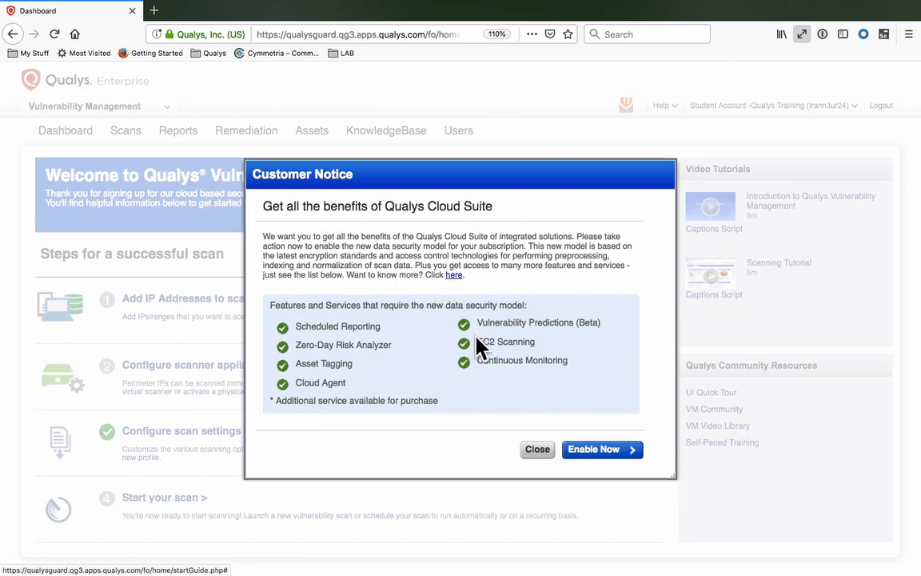
pyautogui.click(591, 454)
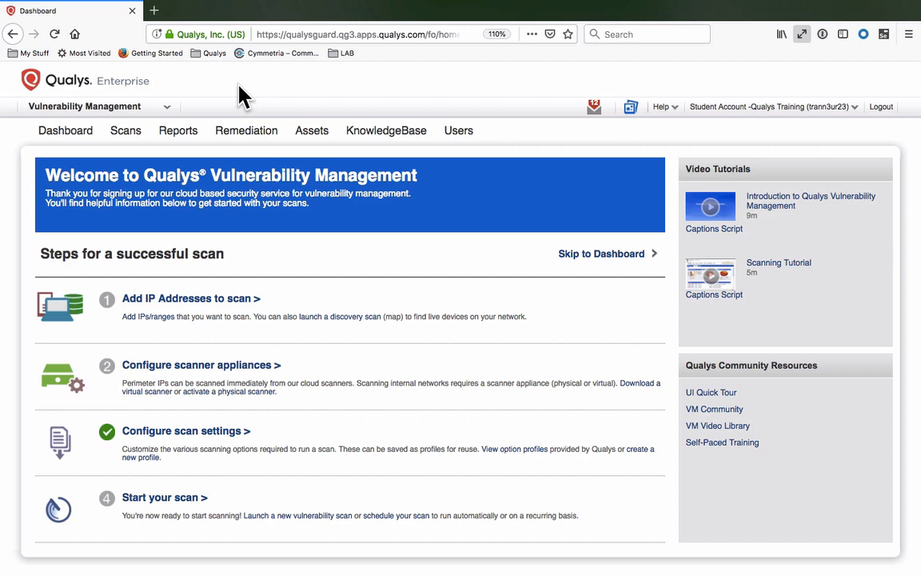
# Search the online help for "report template" and view the Configure Report Templates topic
pyautogui.click(171, 117)
pyautogui.click(664, 109)
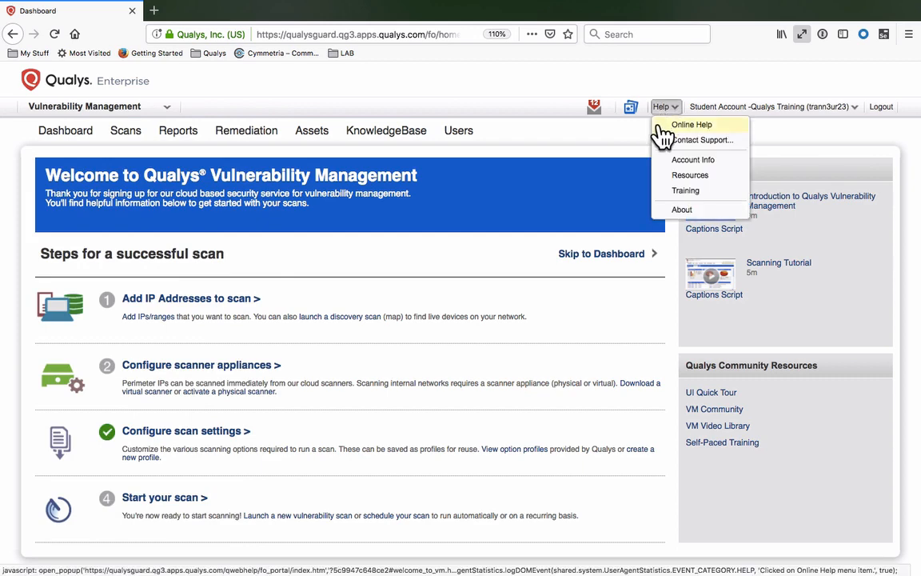
pyautogui.click(662, 126)
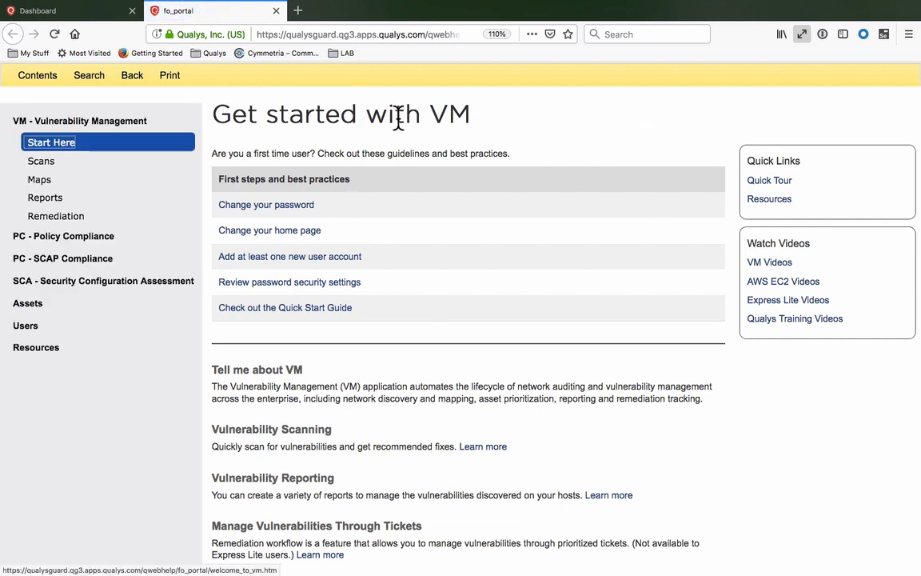
pyautogui.click(92, 80)
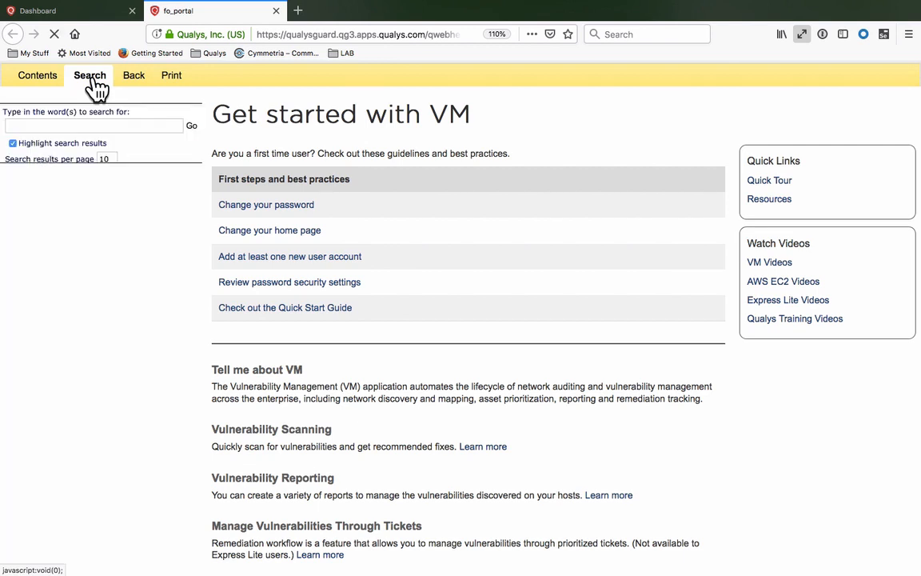
pyautogui.click(94, 127)
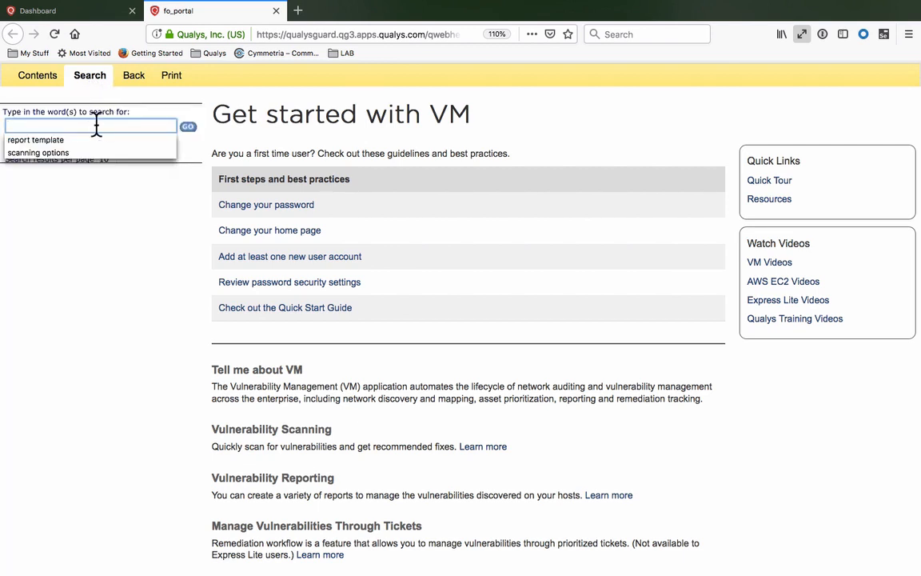
pyautogui.click(48, 140)
pyautogui.click(188, 127)
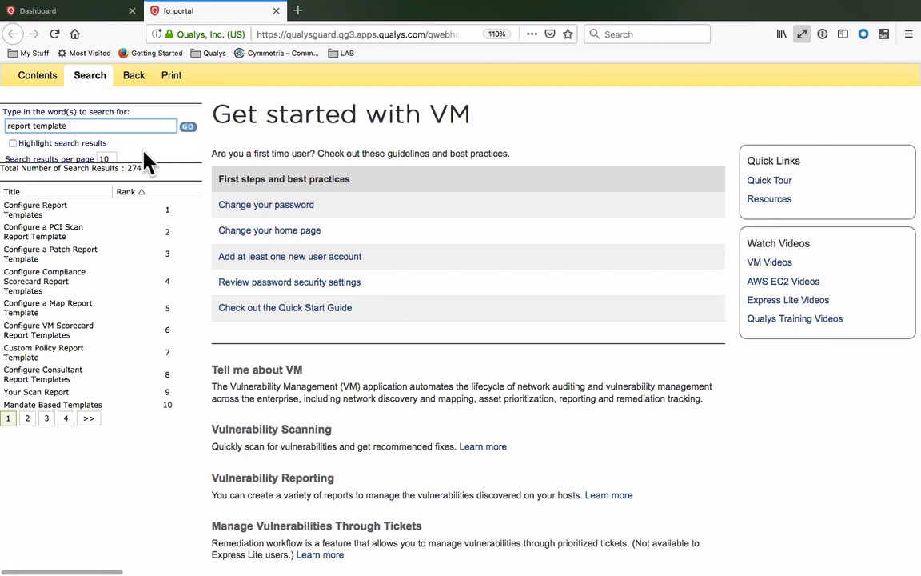
pyautogui.click(61, 212)
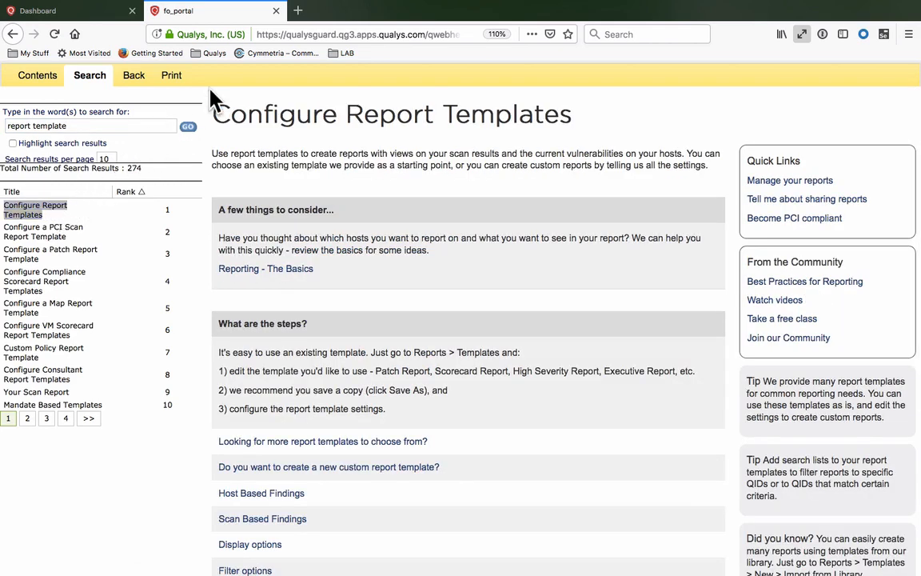
pyautogui.click(276, 11)
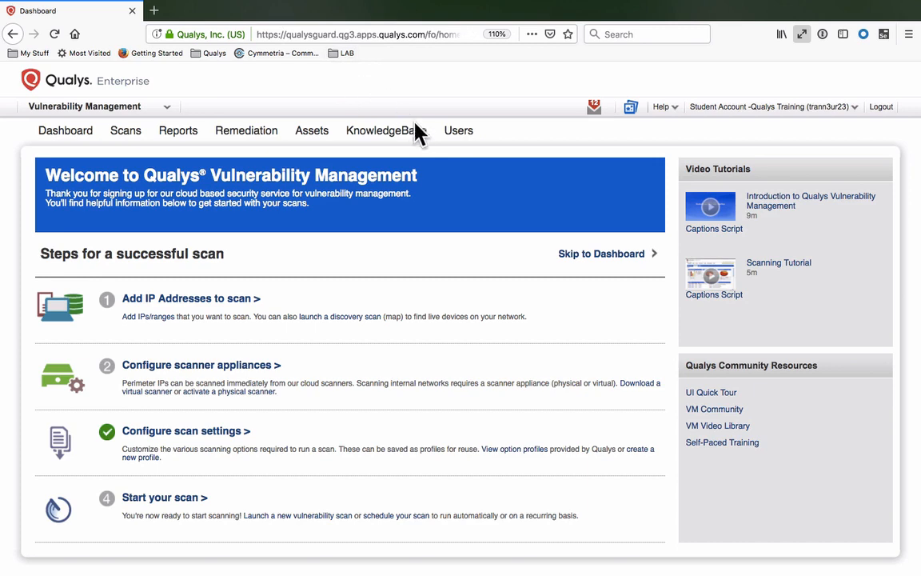
# Review the restricted access and password security options in the Users Security Setup
pyautogui.click(458, 140)
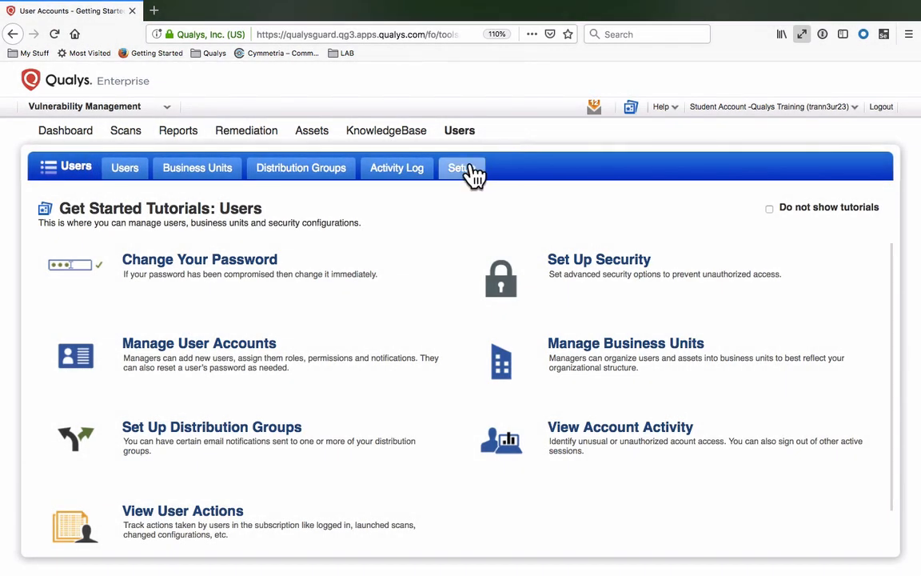
pyautogui.click(472, 171)
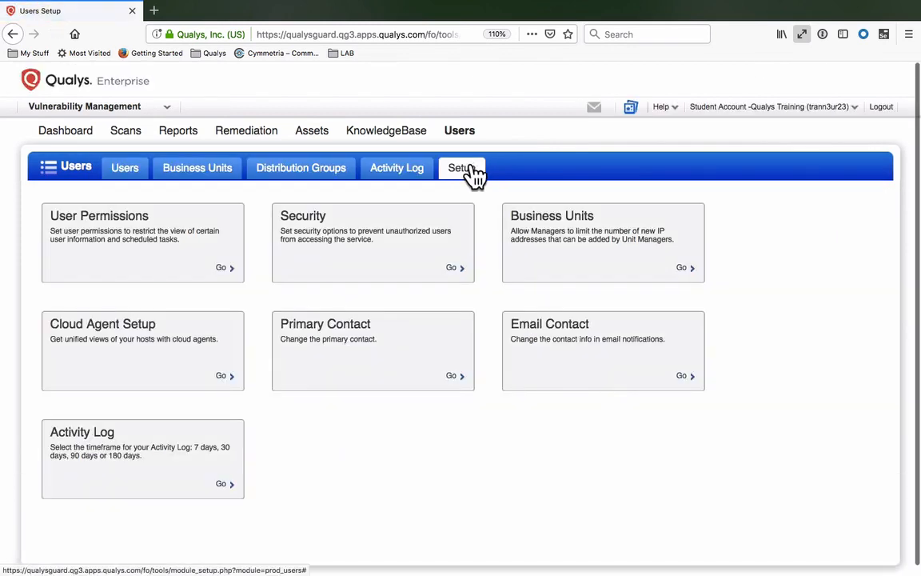
pyautogui.click(397, 260)
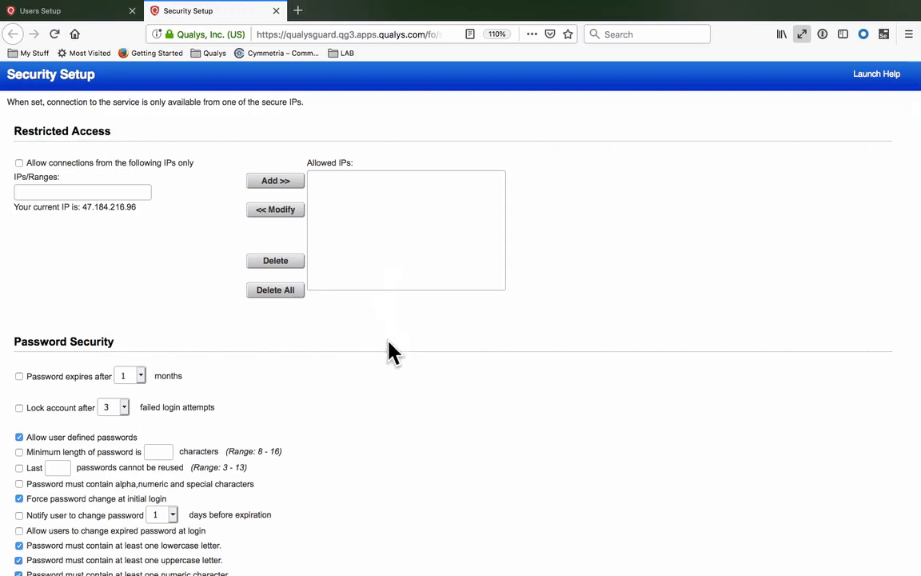
pyautogui.scroll(-10, 428, 559)
pyautogui.scroll(-2, 425, 557)
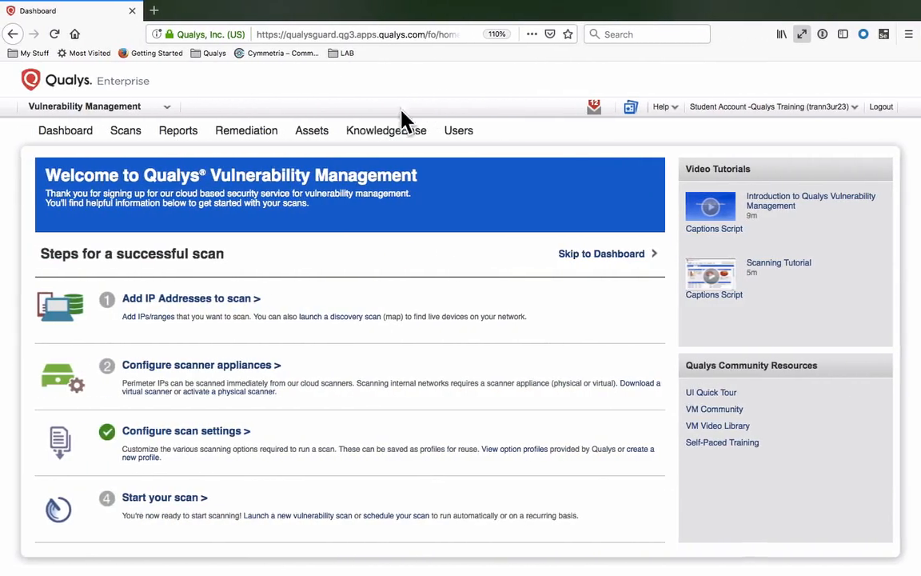
# Add the range 64.41.200.243-64.41.200.250 as IP tracked host assets and drill down into the added range
pyautogui.click(314, 132)
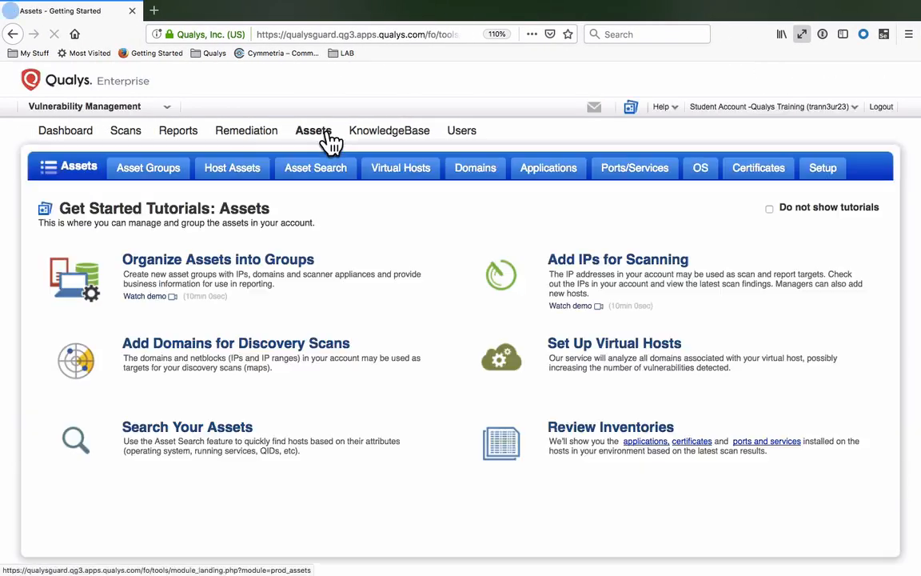
pyautogui.click(263, 178)
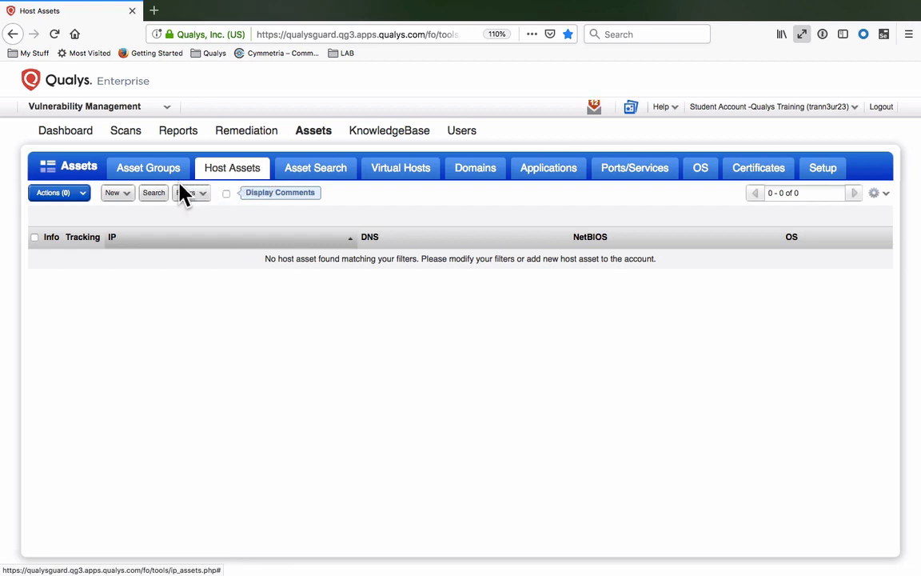
pyautogui.click(128, 194)
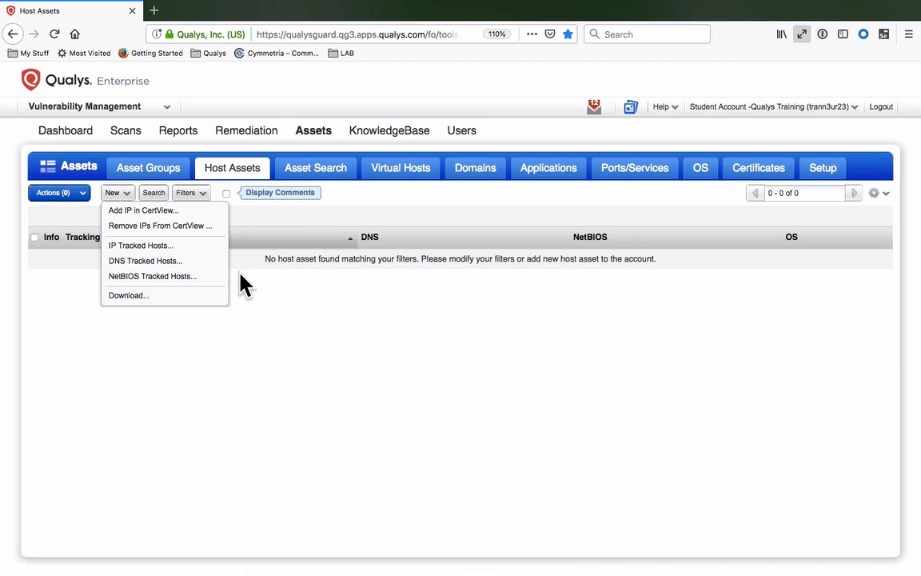
pyautogui.click(203, 248)
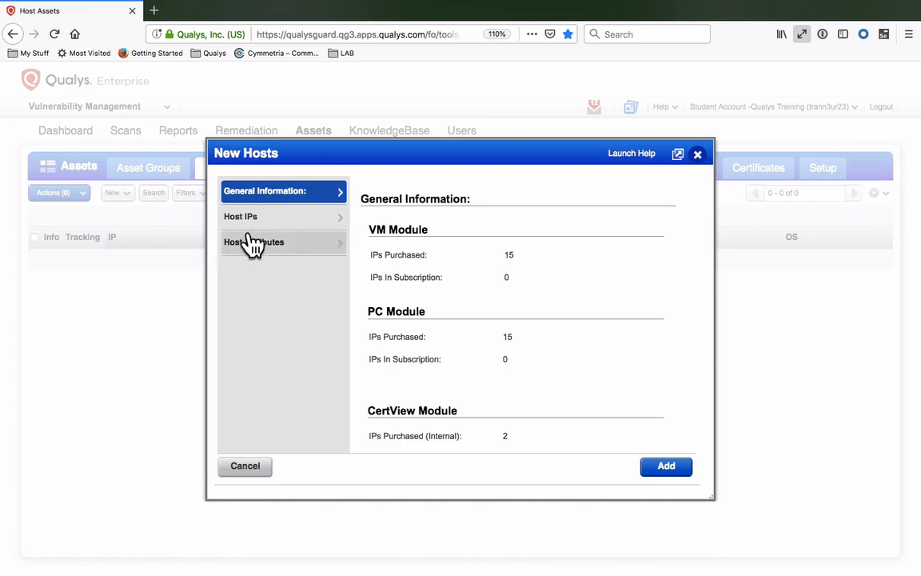
pyautogui.click(280, 227)
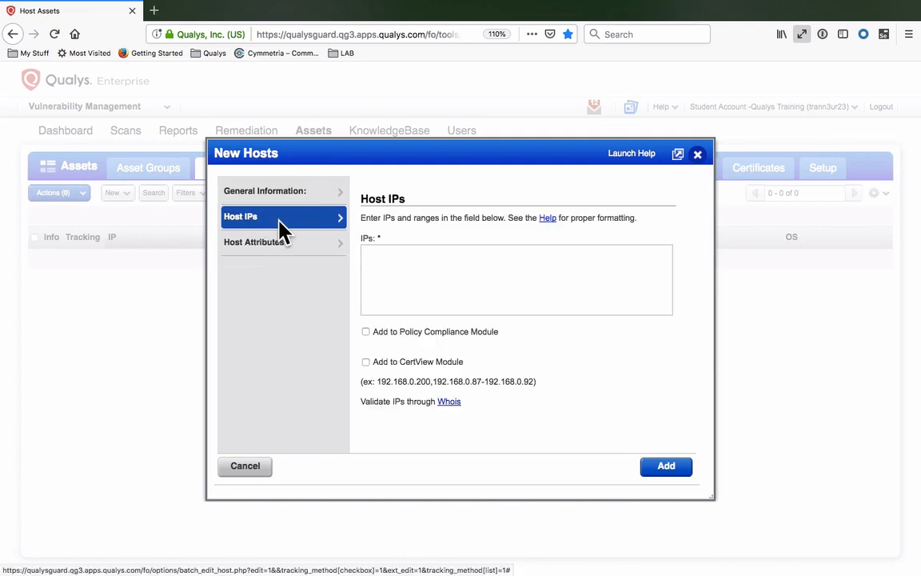
pyautogui.click(428, 267)
pyautogui.write('64.41.200.243-64.41.200.250')
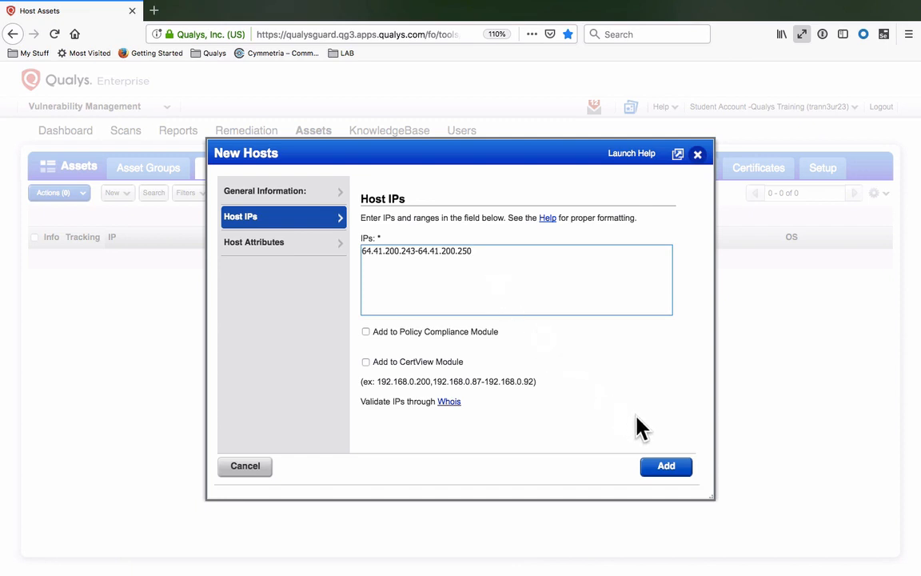
pyautogui.click(670, 469)
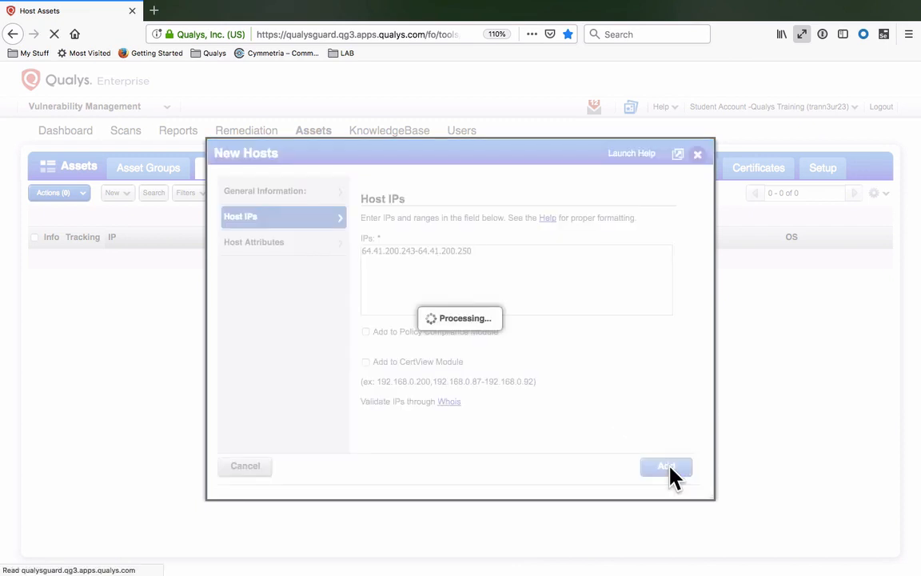
pyautogui.click(669, 470)
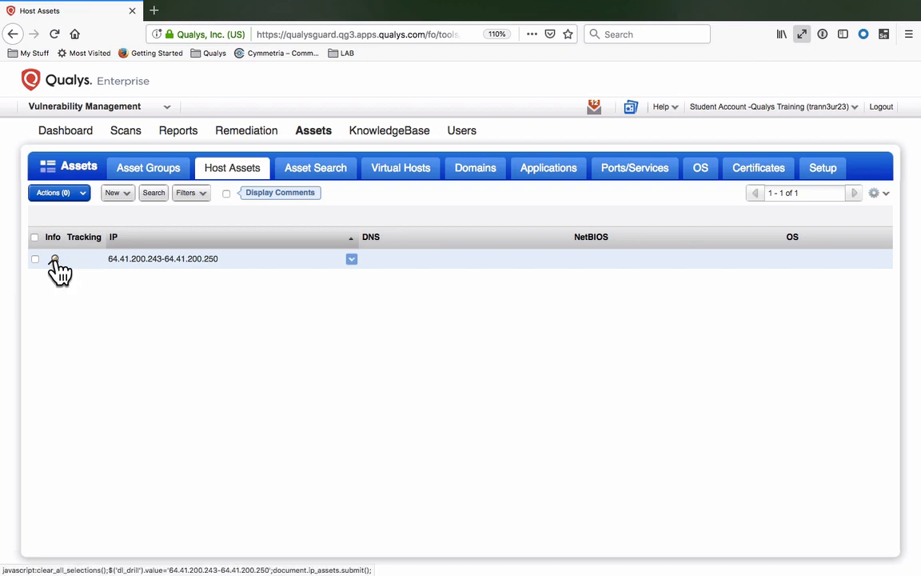
pyautogui.click(55, 259)
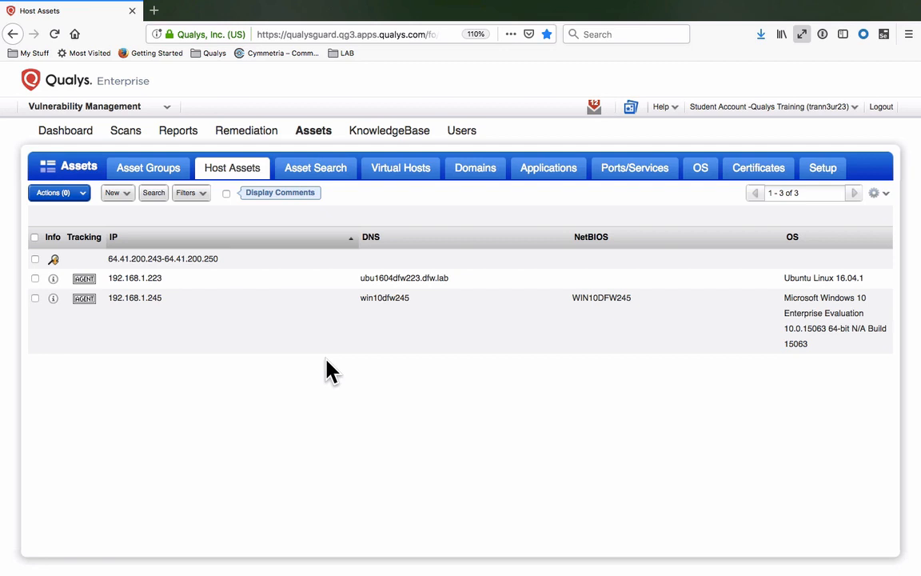
# Launch a scan titled "Initial Vulnerability Scan" on 64.41.200.243-64.41.200.250 with the Initial Options (default) profile, and dismiss its status page
pyautogui.click(352, 261)
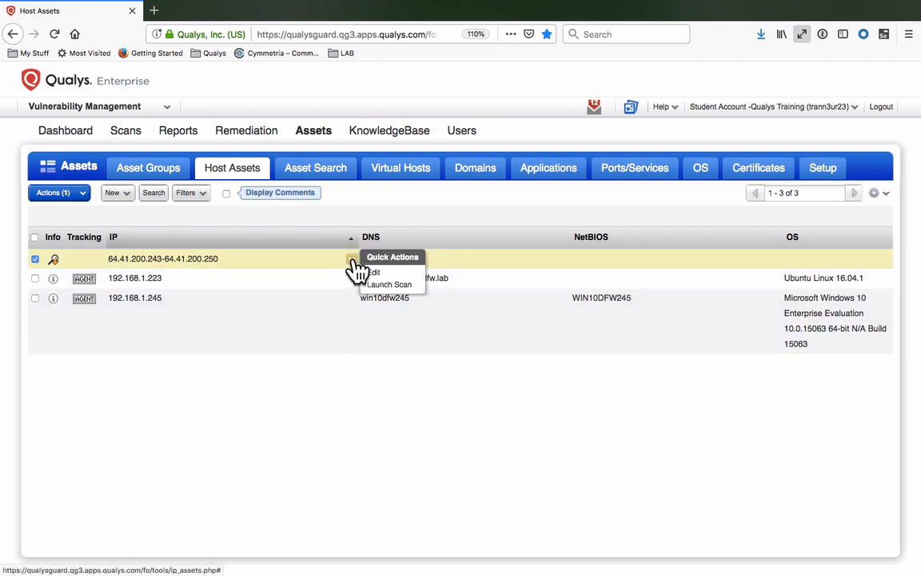
pyautogui.click(421, 290)
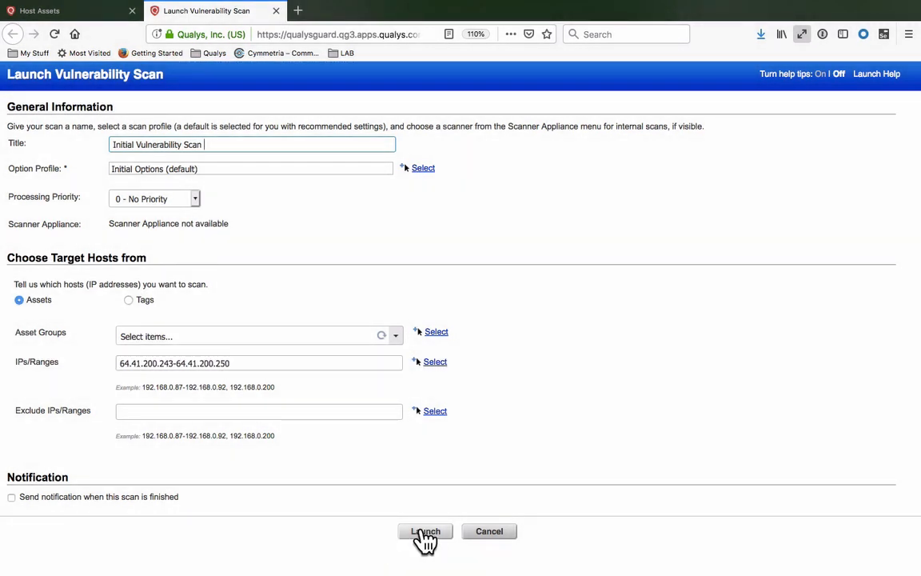
pyautogui.click(446, 535)
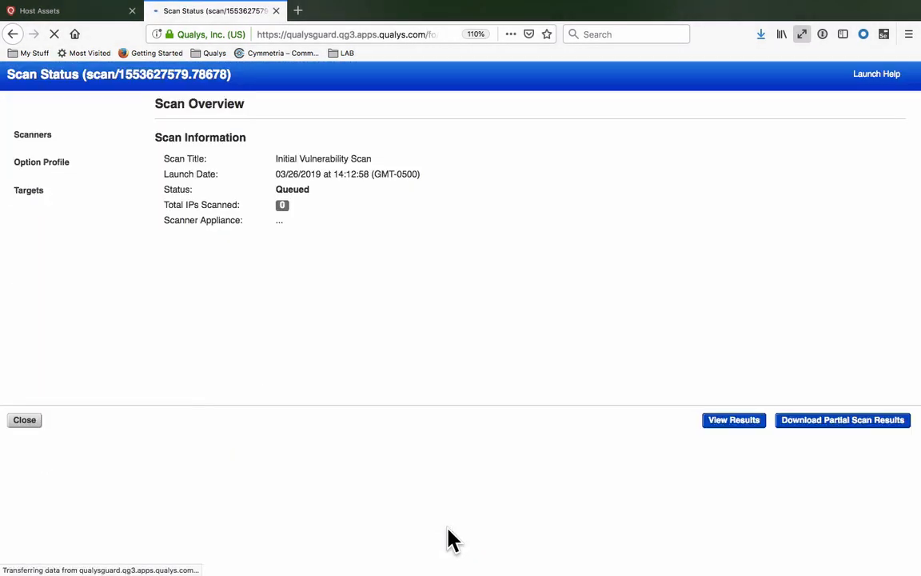
pyautogui.click(24, 420)
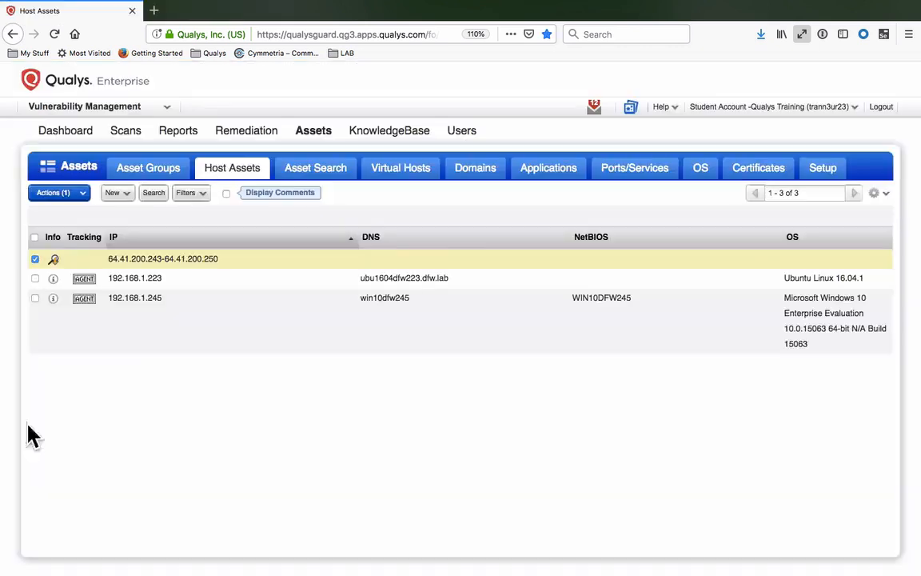
# Open the list of vulnerability scans
pyautogui.click(128, 133)
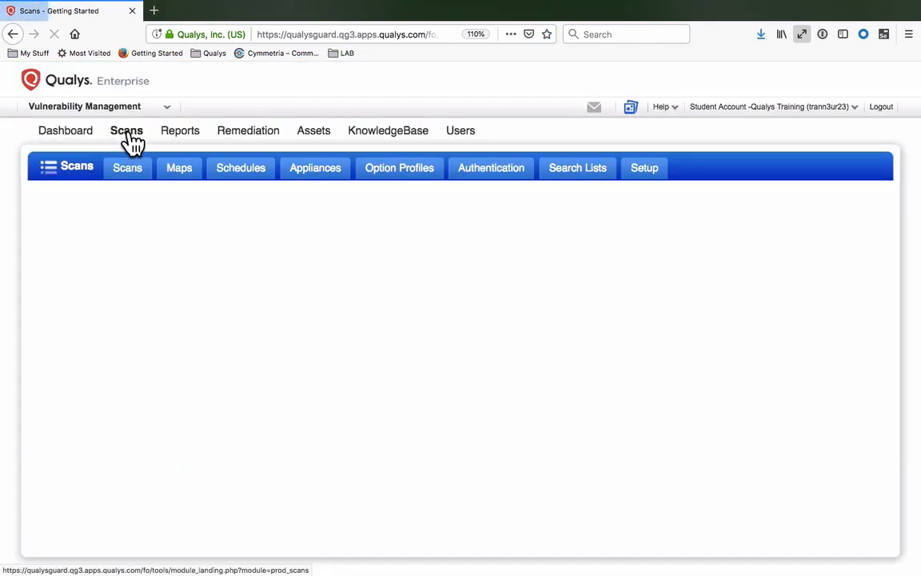
pyautogui.click(128, 171)
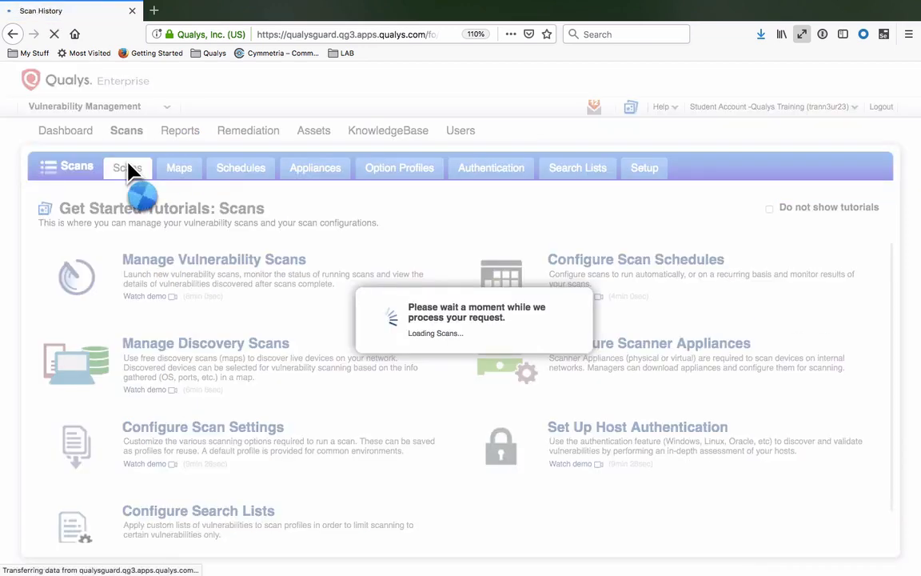